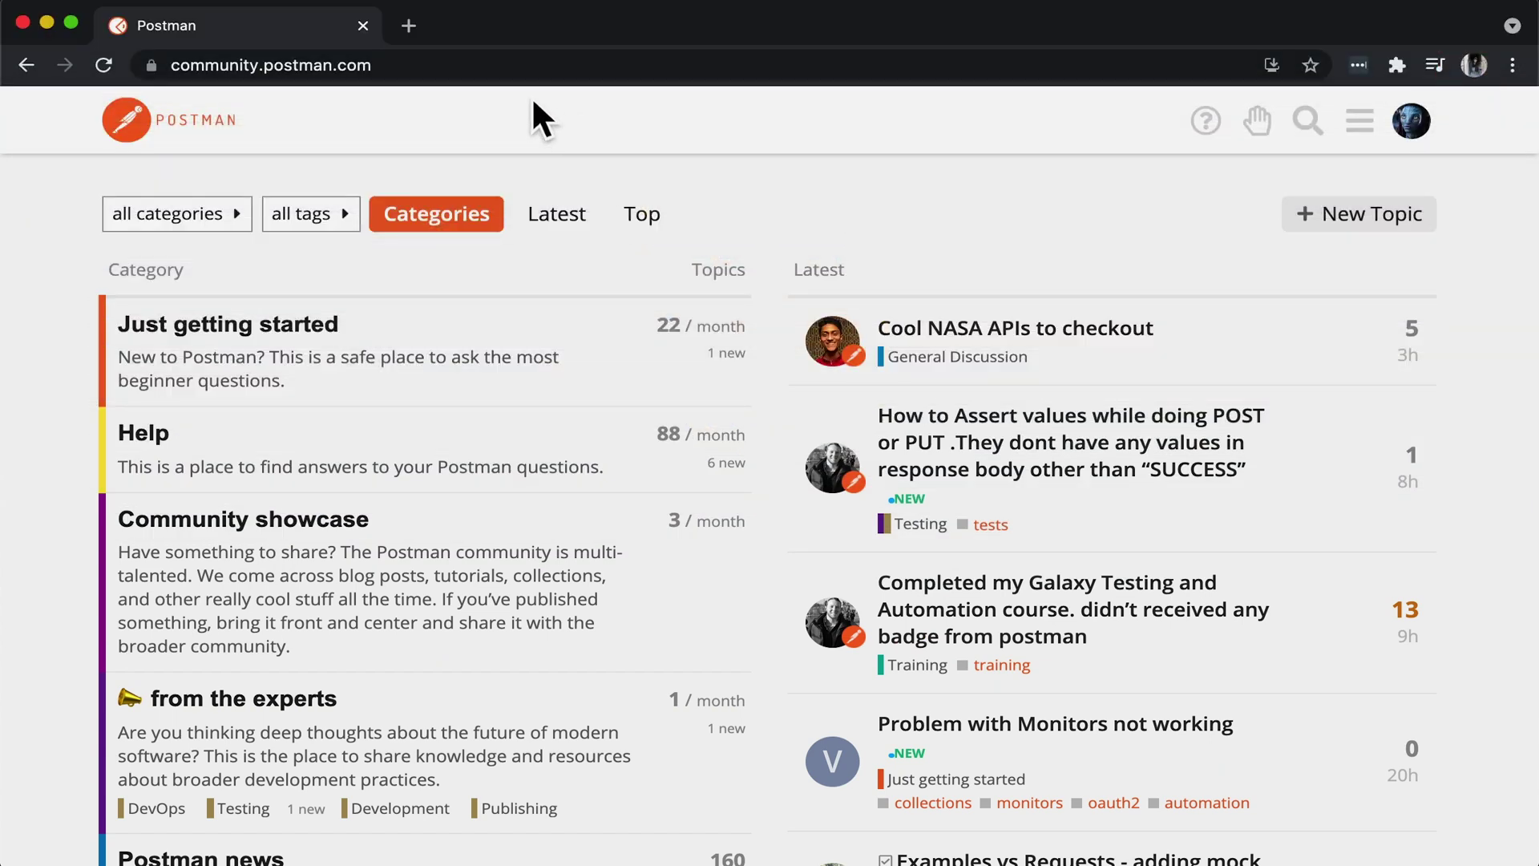
# Show the Help category's latest topics from the forum home.
pyautogui.click(418, 65)
pyautogui.doubleClick(419, 65)
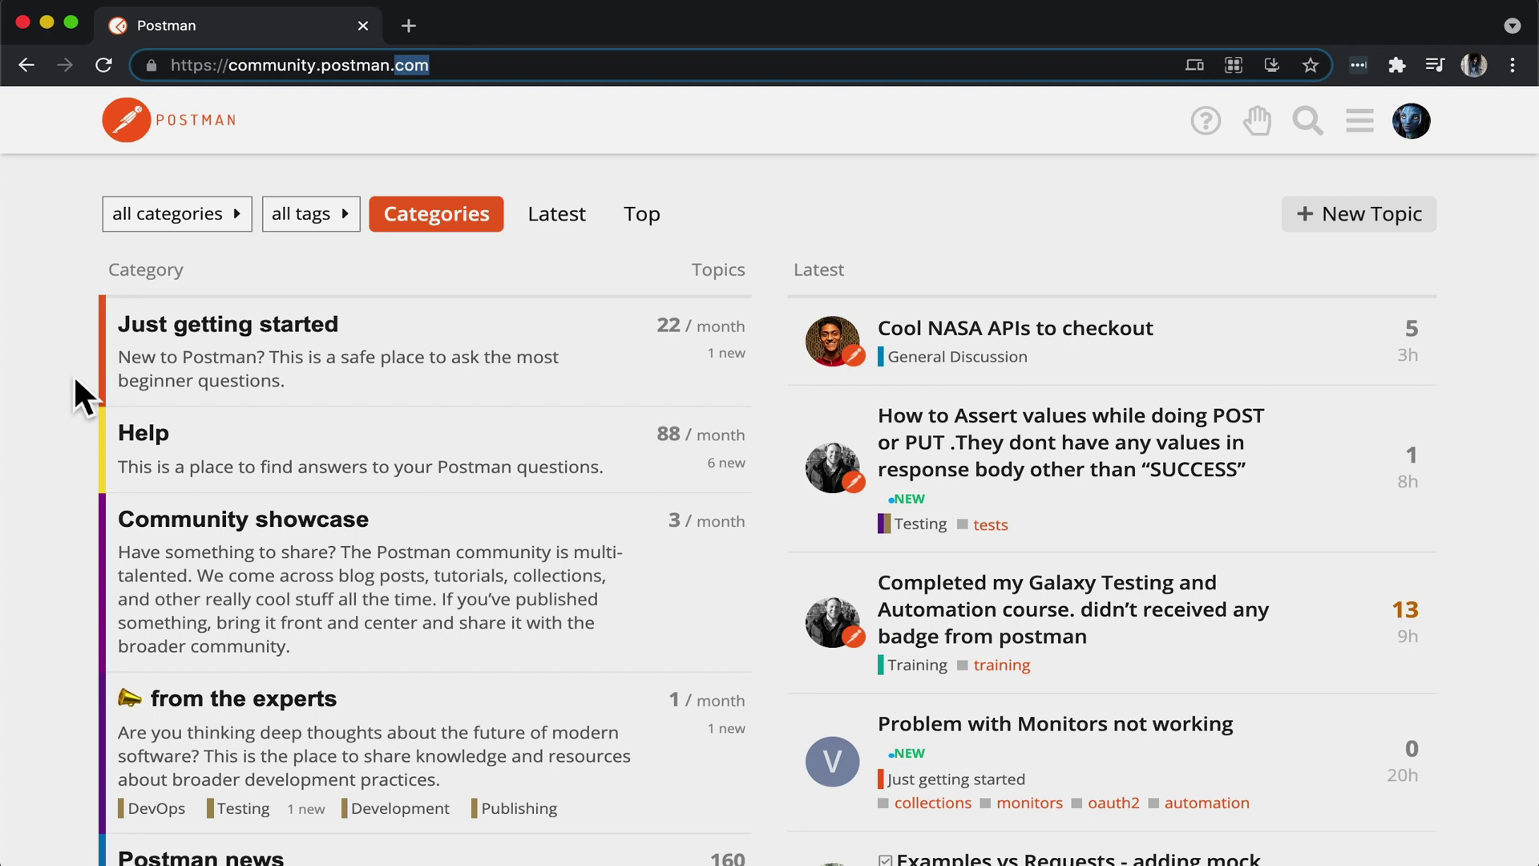
pyautogui.scroll(-4, 73, 375)
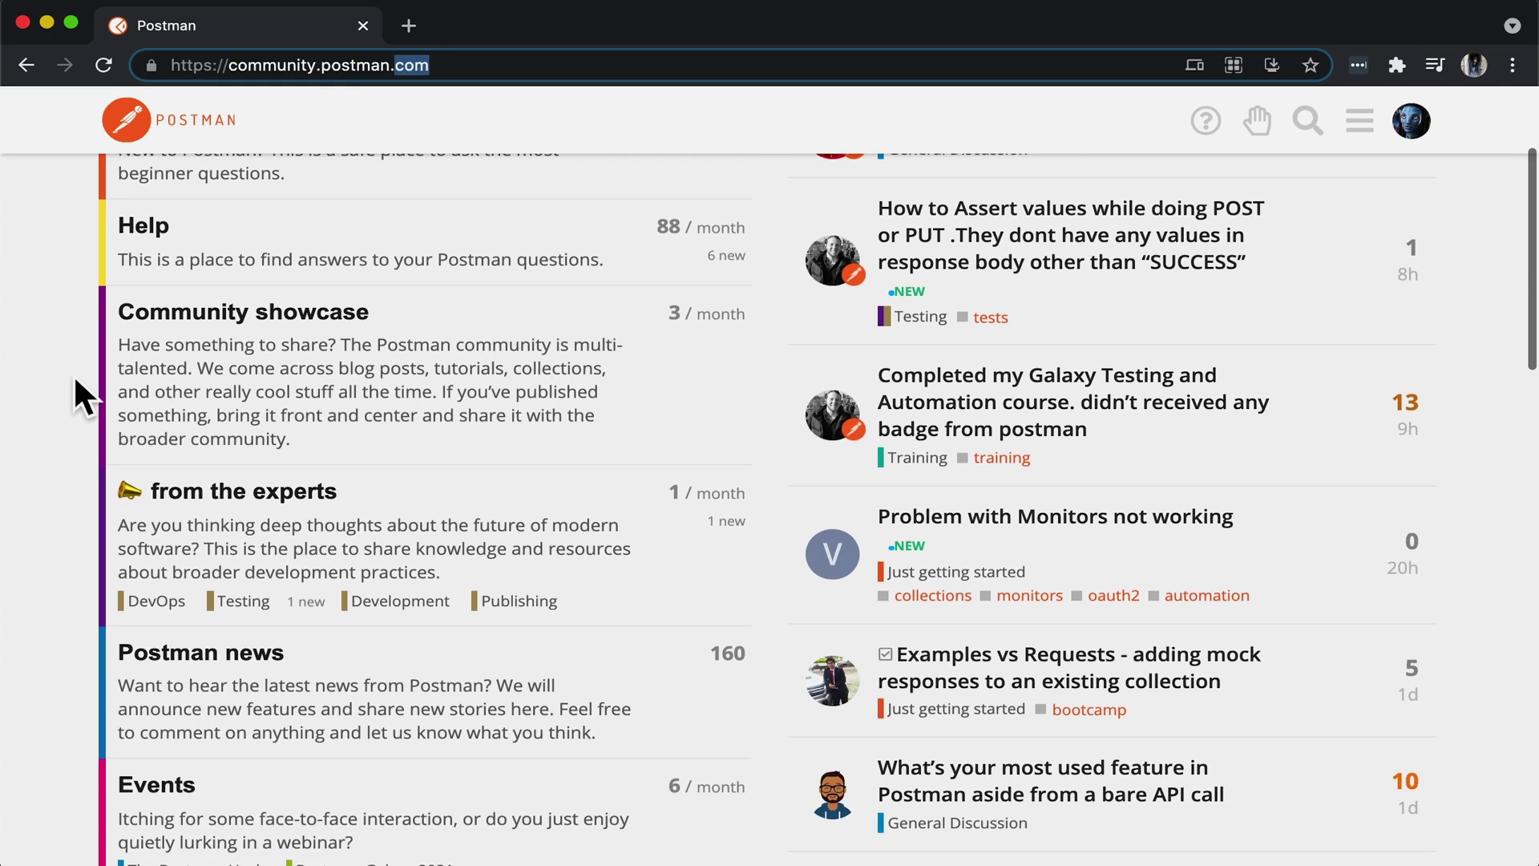
pyautogui.scroll(-3, 74, 374)
pyautogui.scroll(3, 74, 375)
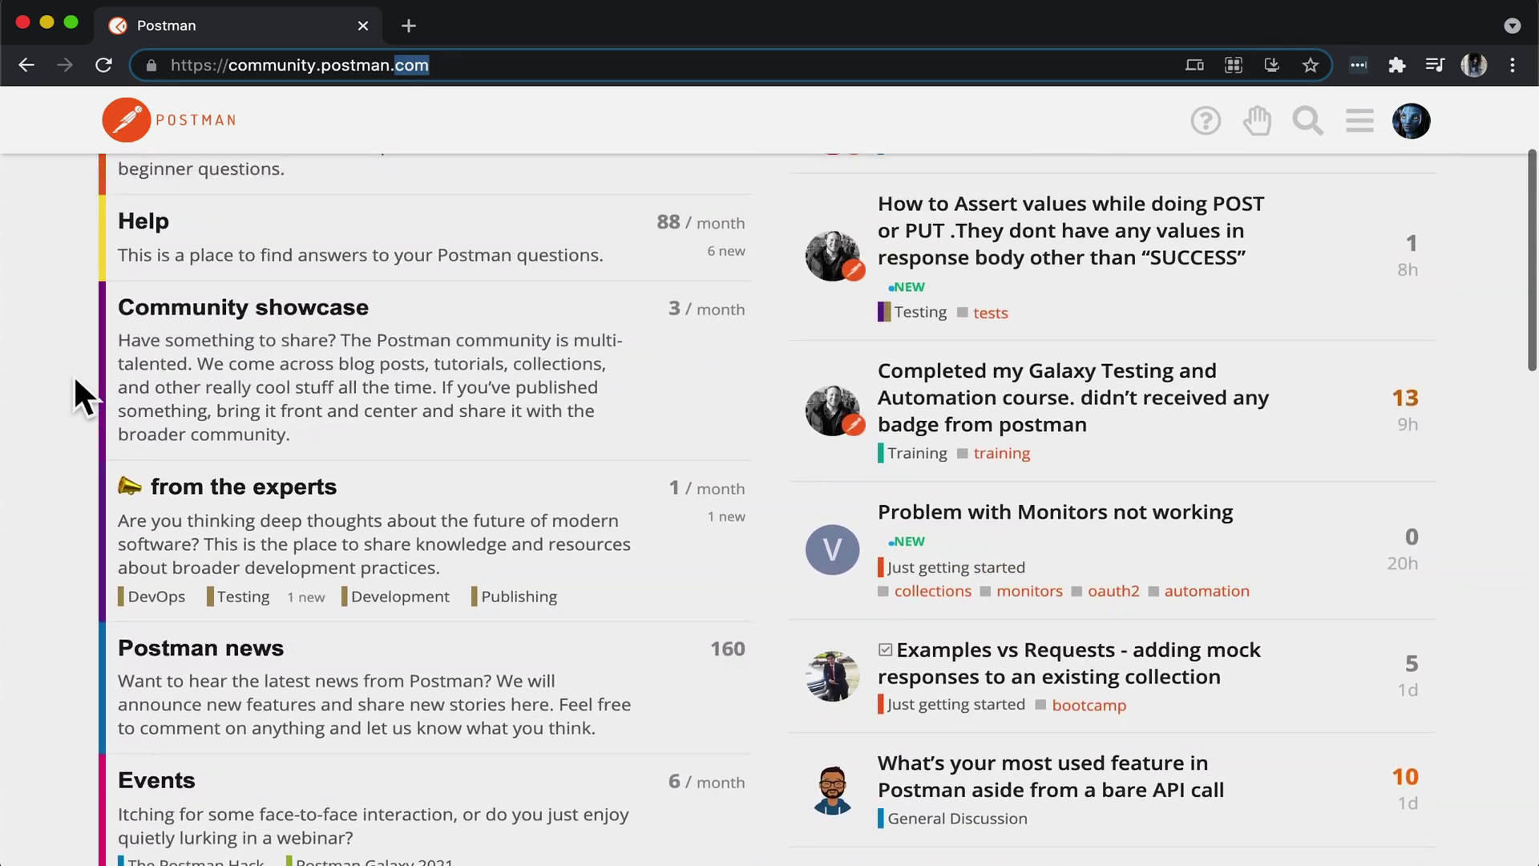
pyautogui.scroll(4, 74, 375)
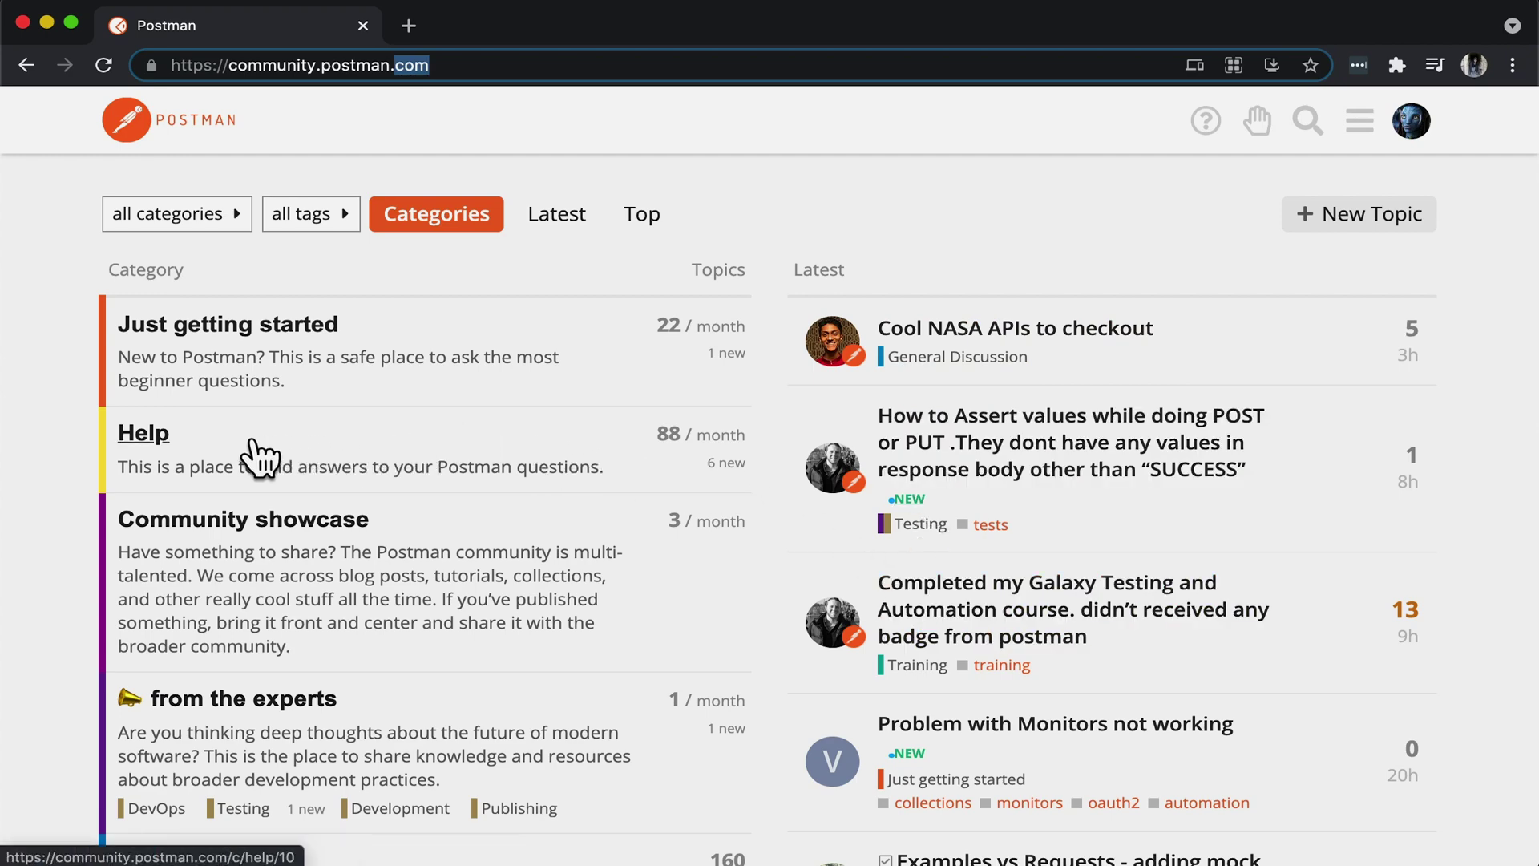
pyautogui.click(158, 438)
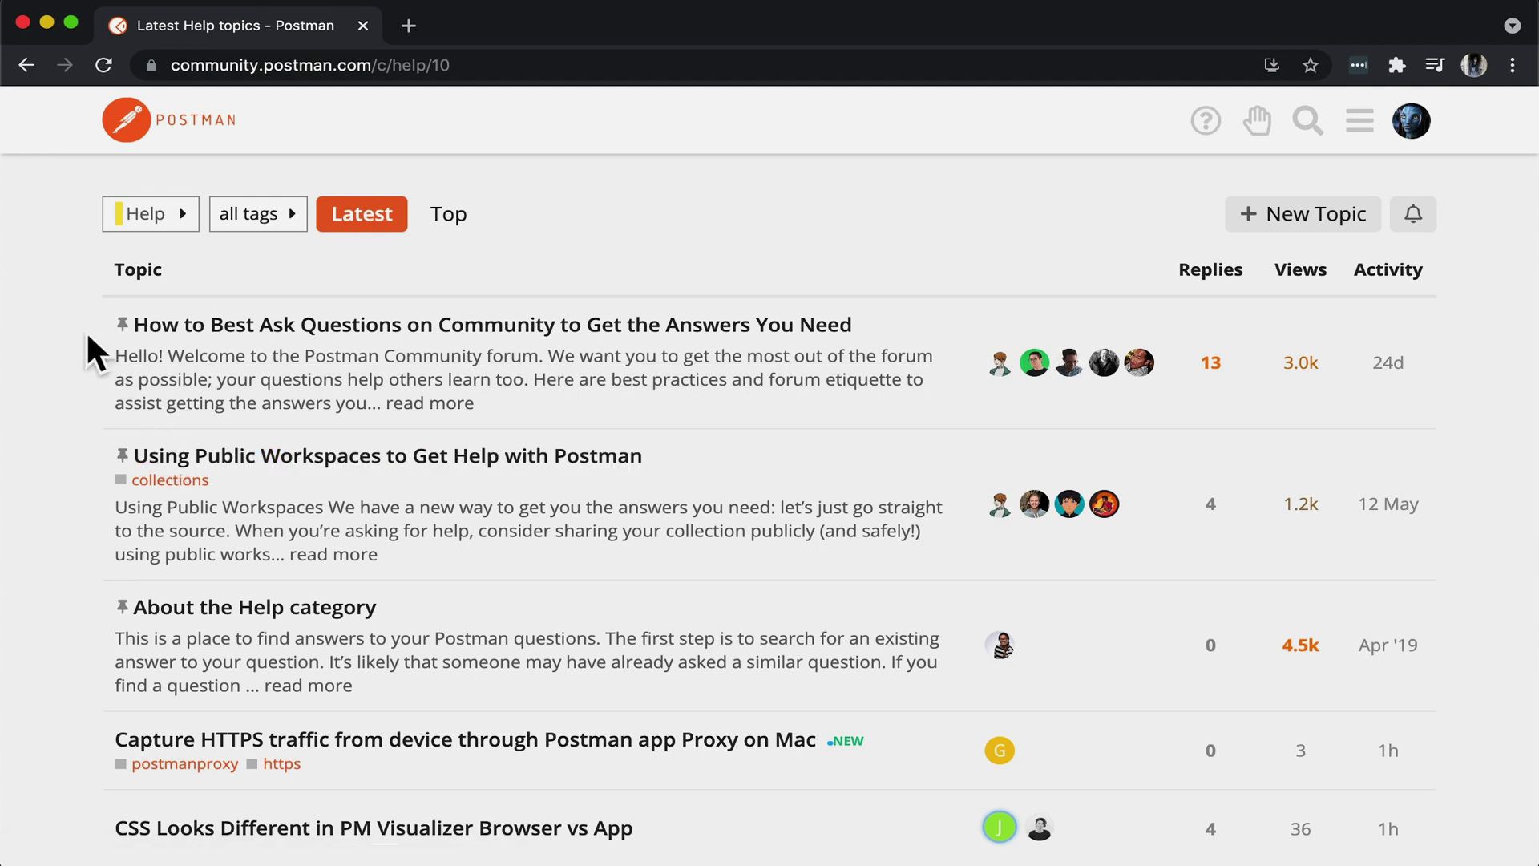
pyautogui.scroll(-5, 86, 330)
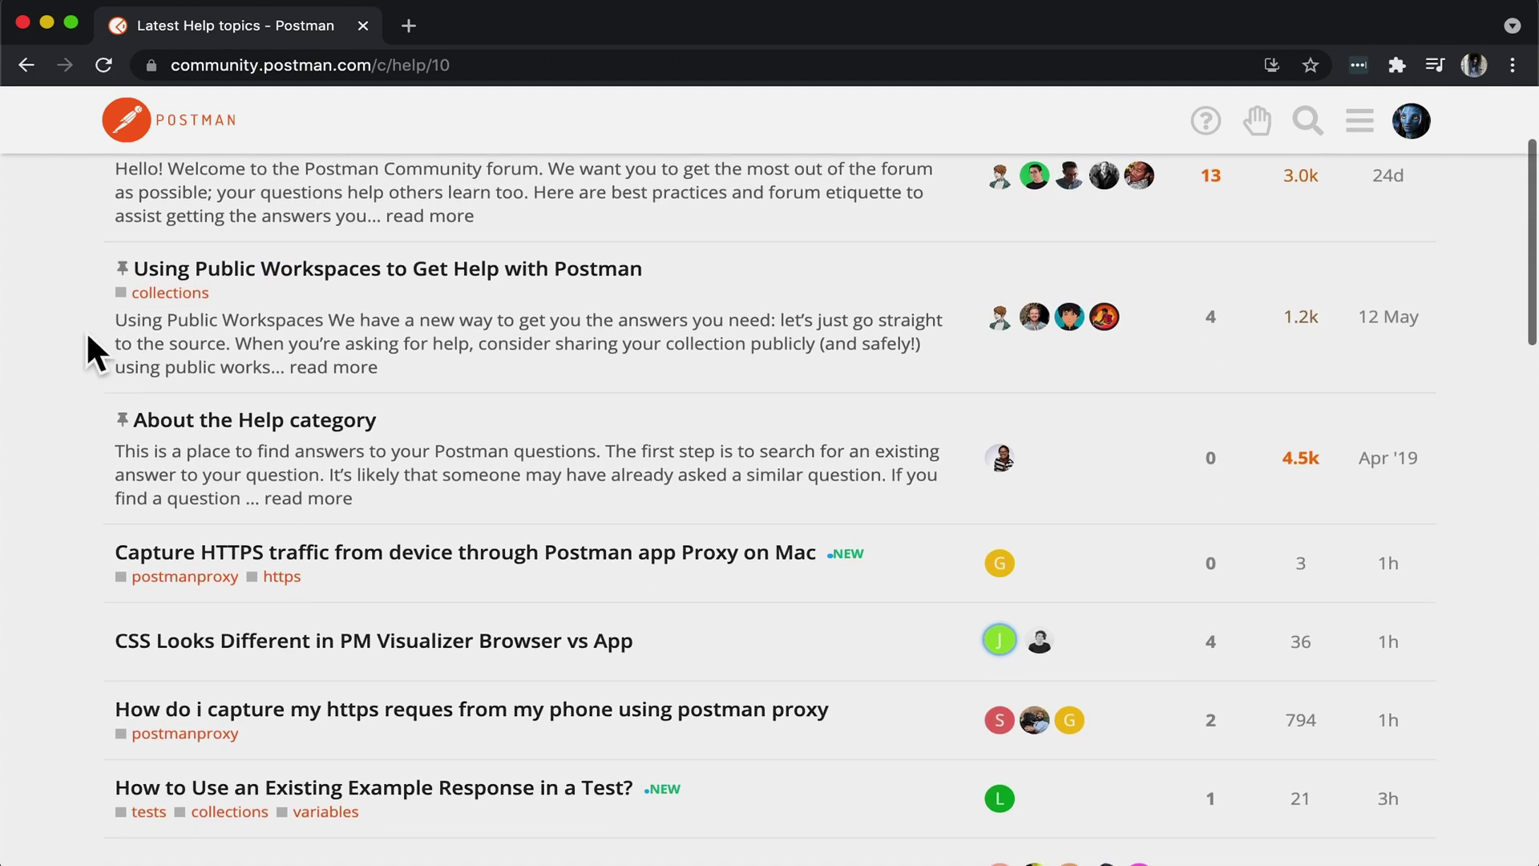
pyautogui.scroll(-3, 85, 330)
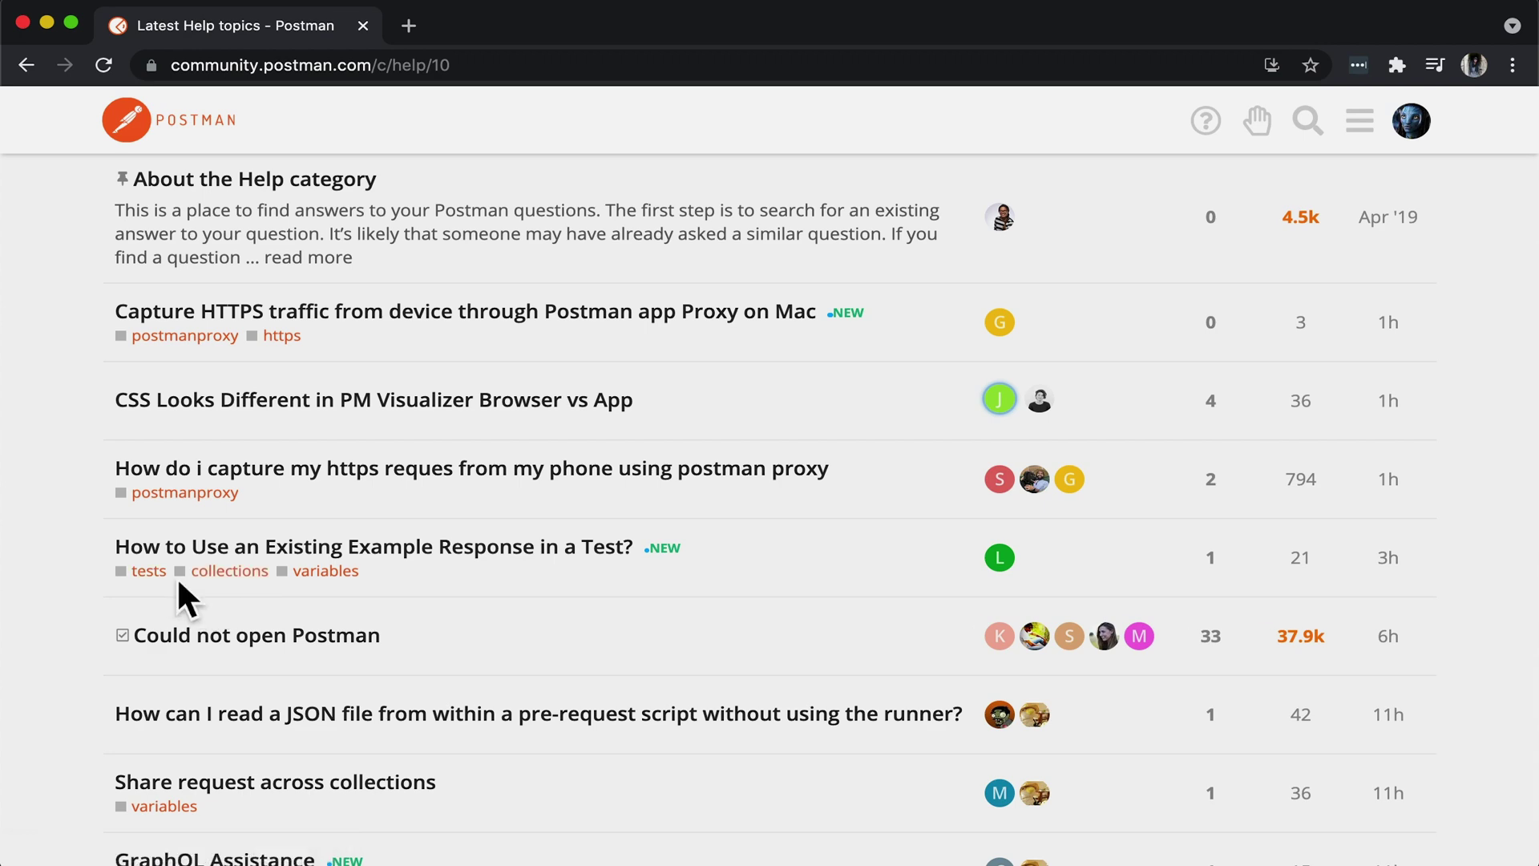
pyautogui.scroll(5, 177, 576)
pyautogui.scroll(1, 178, 576)
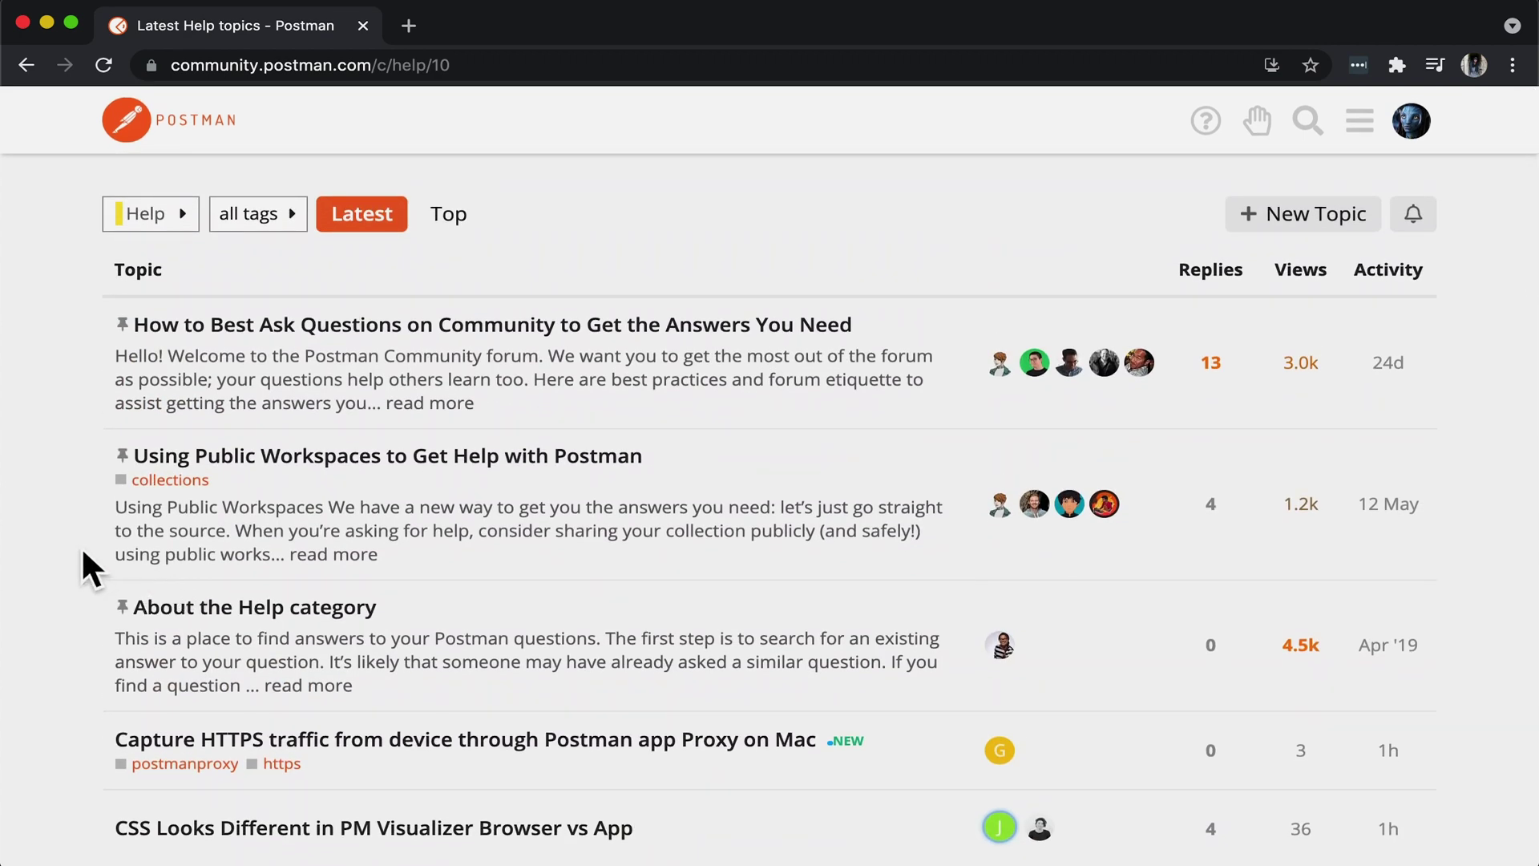
# Reveal the tag filter list for Help topics and dismiss it without filtering.
pyautogui.click(307, 229)
pyautogui.click(534, 214)
# Search the whole forum, not just Help, for 'dynamic variables'.
pyautogui.click(1307, 120)
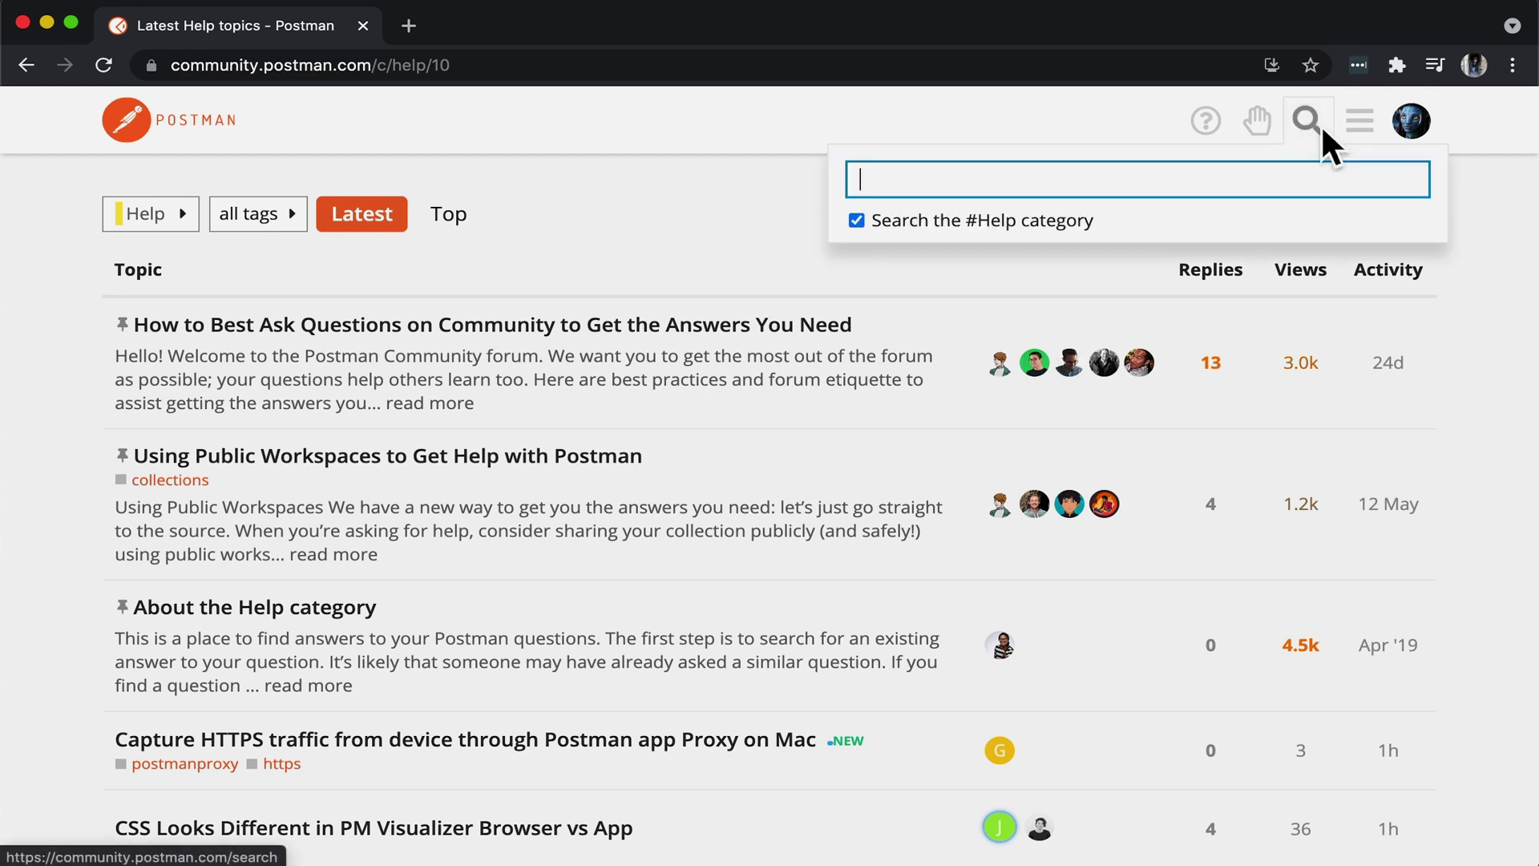
pyautogui.click(856, 220)
pyautogui.click(896, 181)
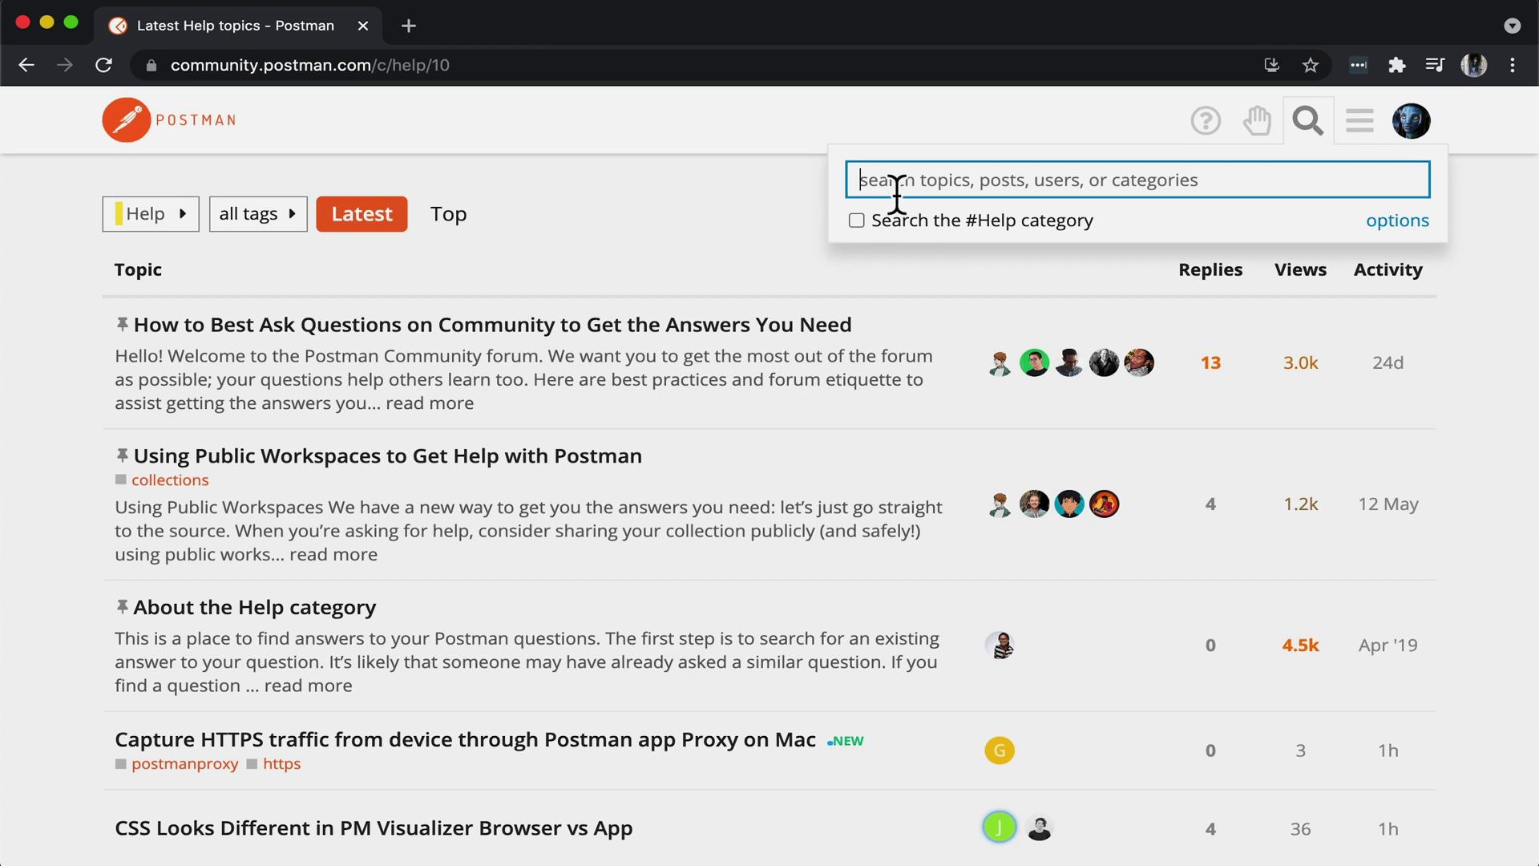
pyautogui.write('dy')
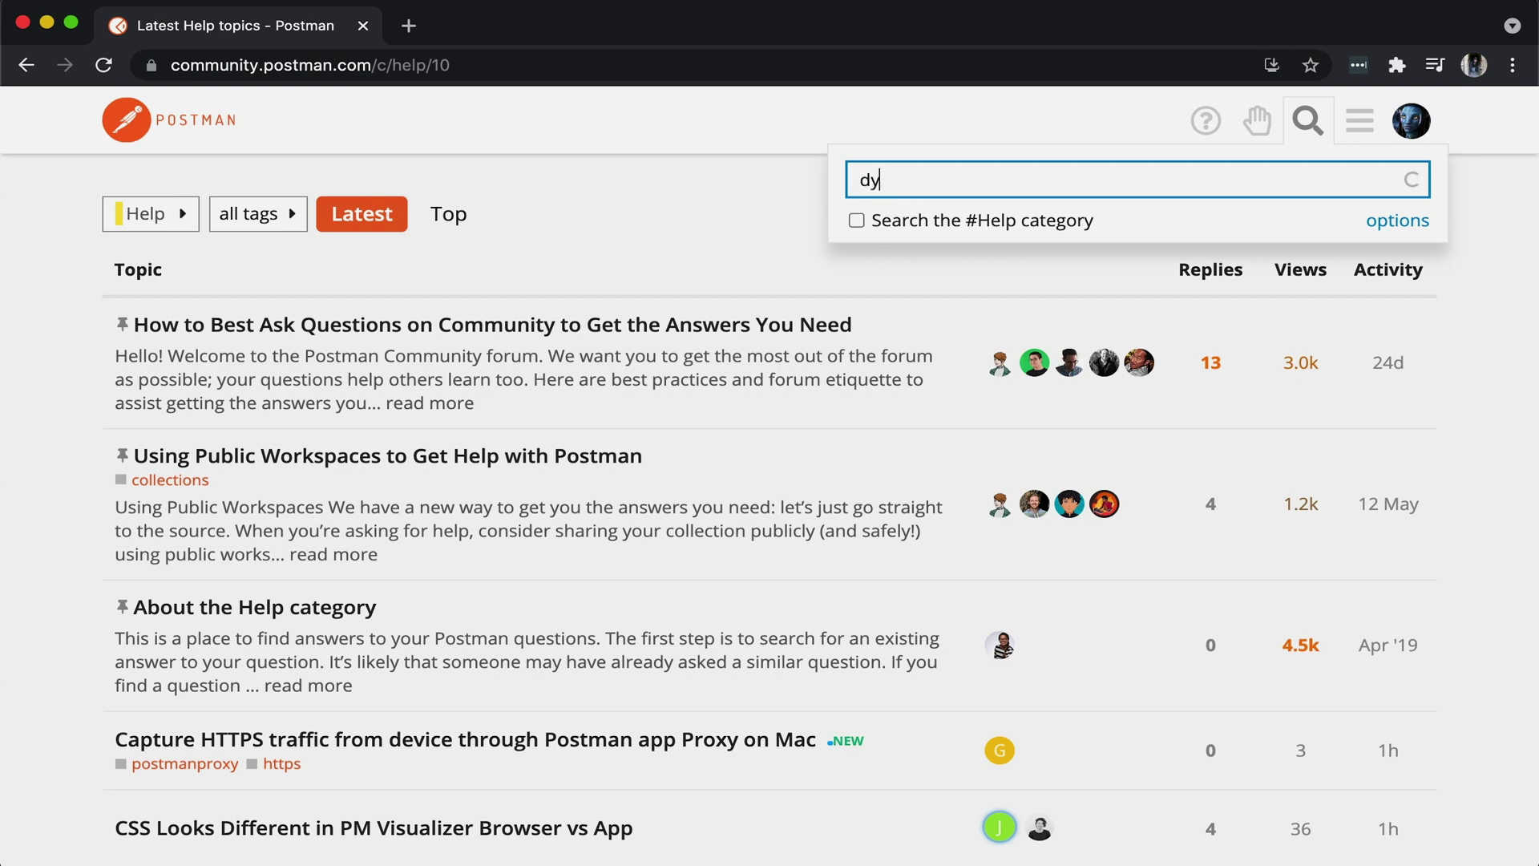
pyautogui.write('namic variables')
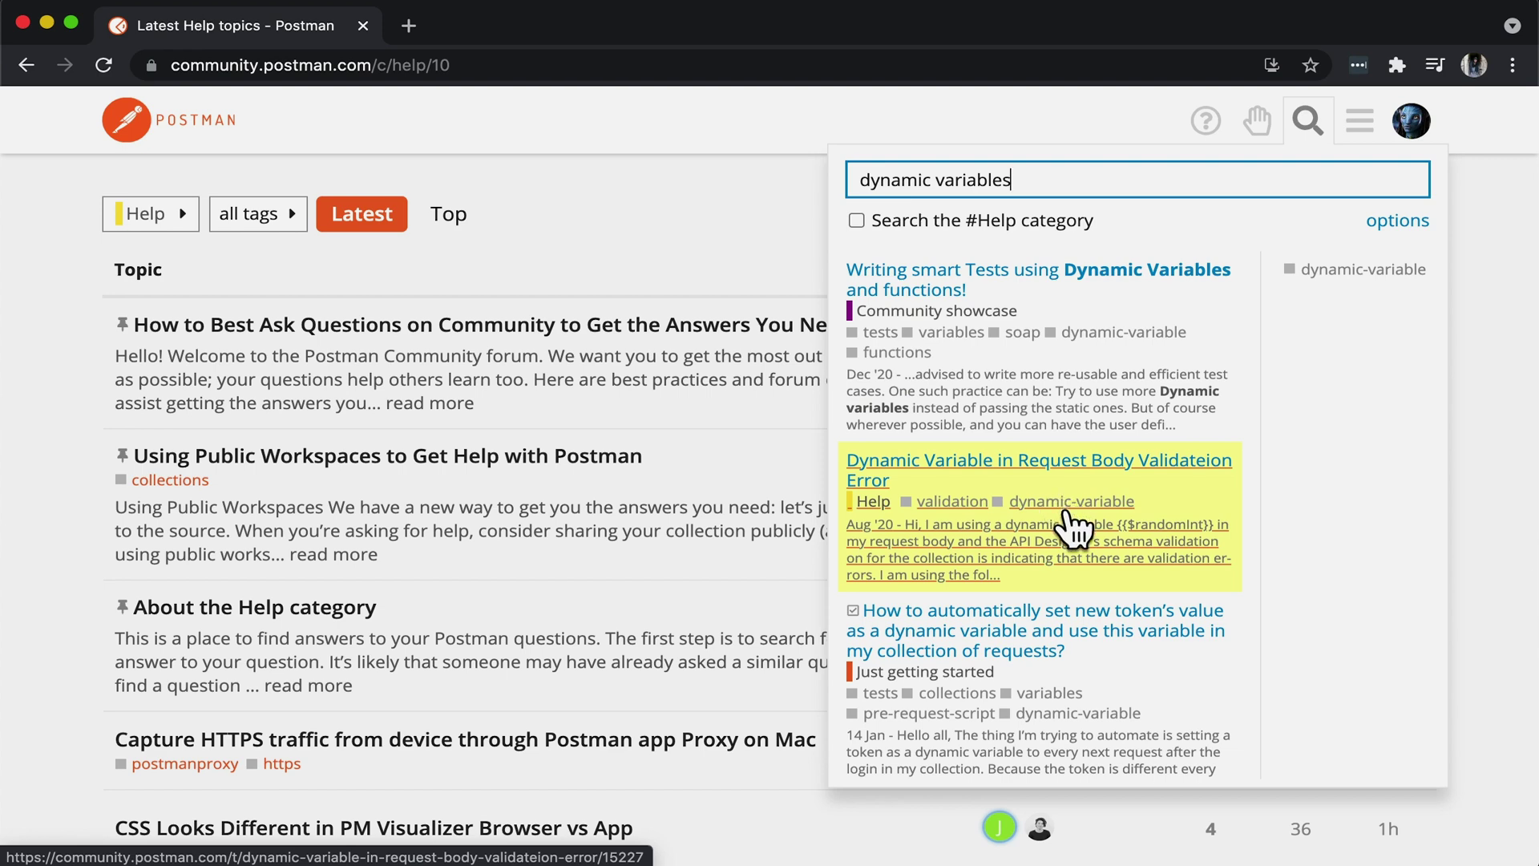
# Read the 'How to automatically set new token's value' thread down to its solution.
pyautogui.click(1056, 659)
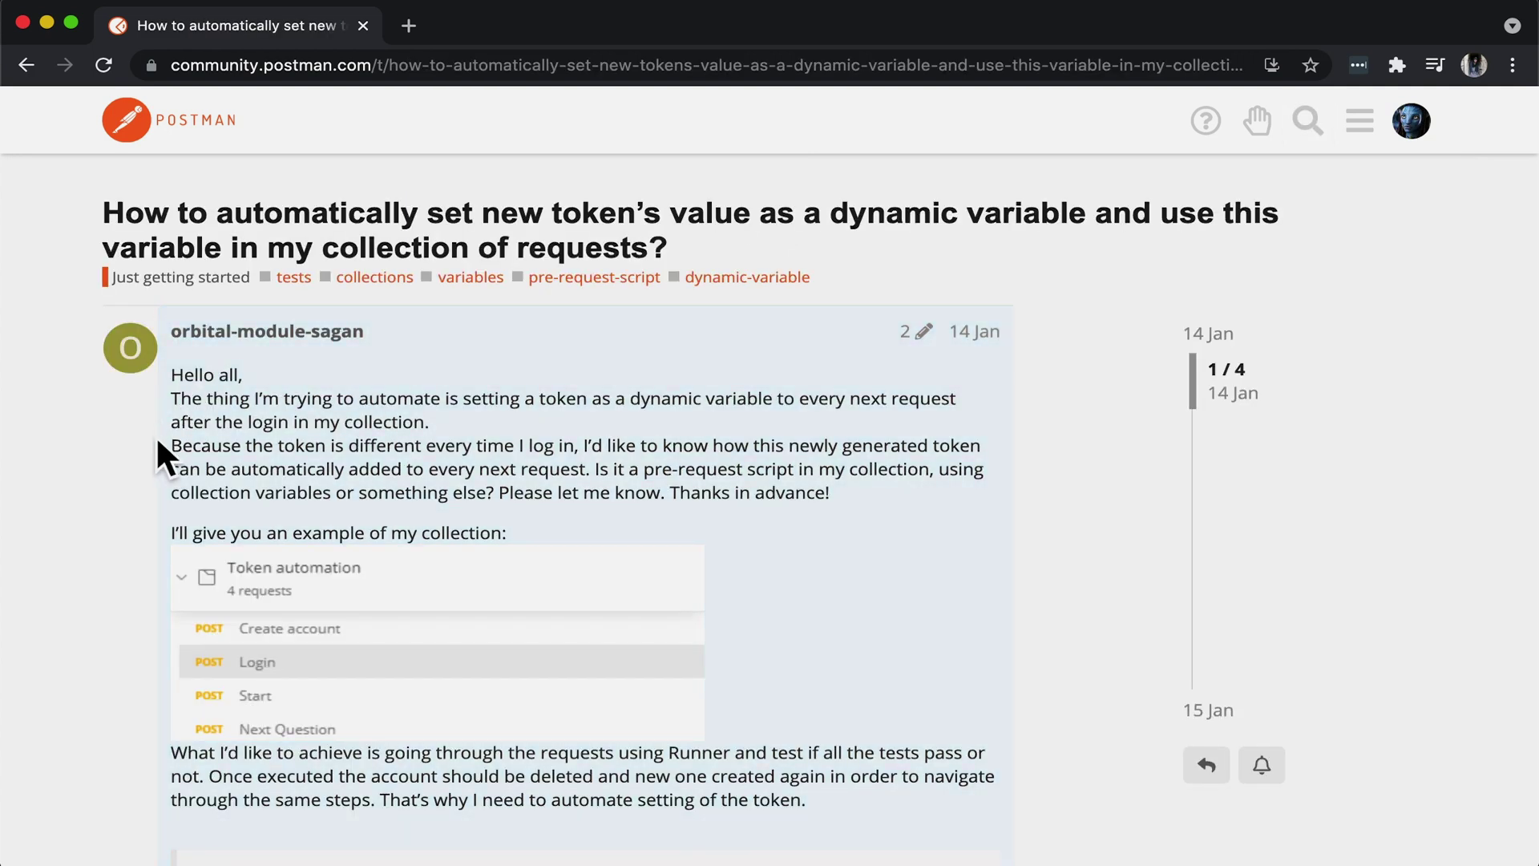
pyautogui.scroll(-3, 140, 496)
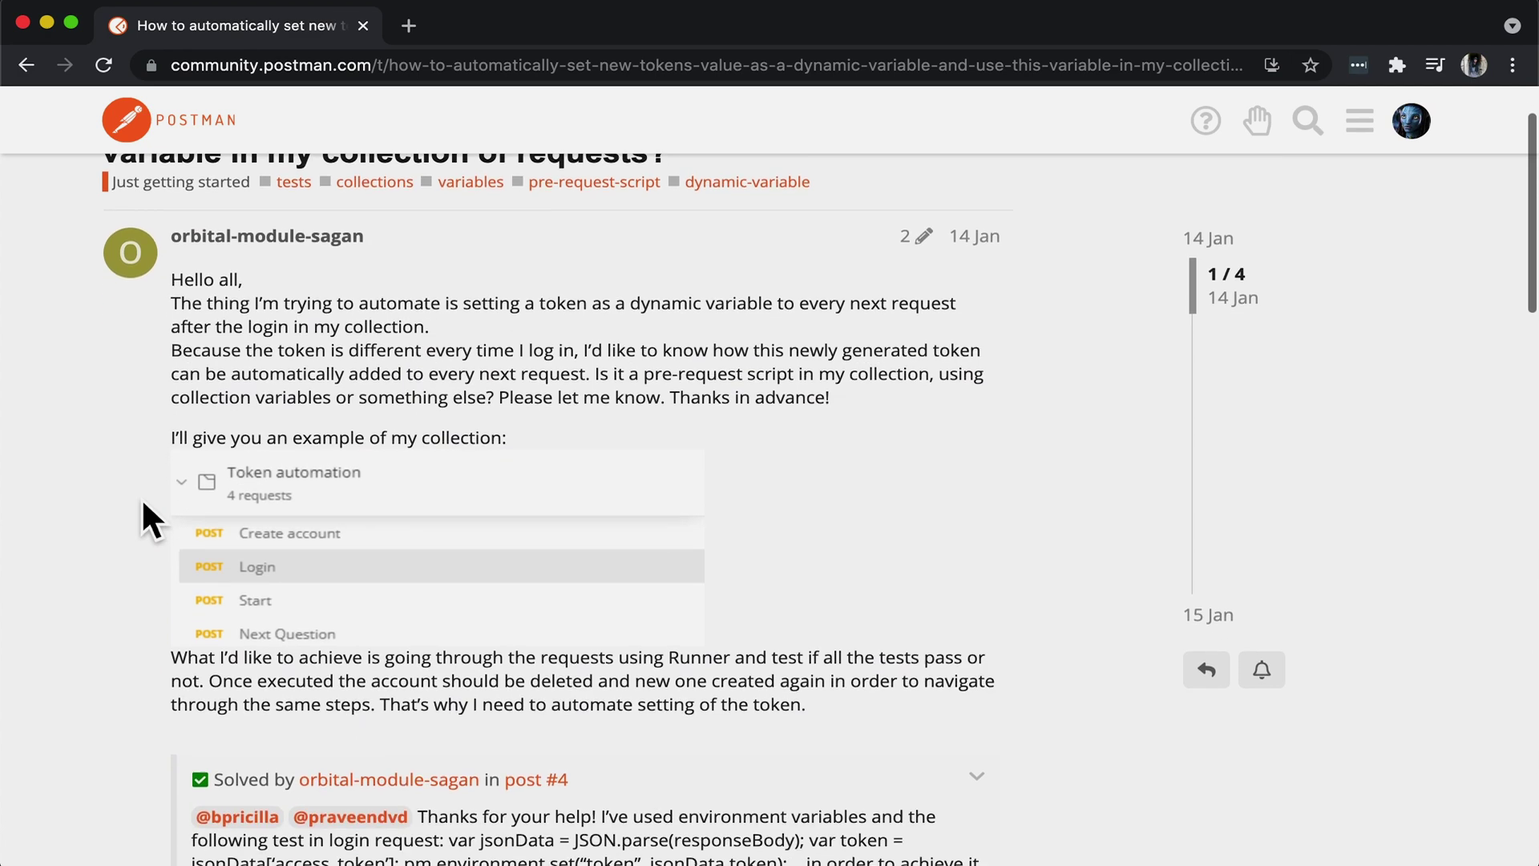
pyautogui.scroll(-4, 141, 497)
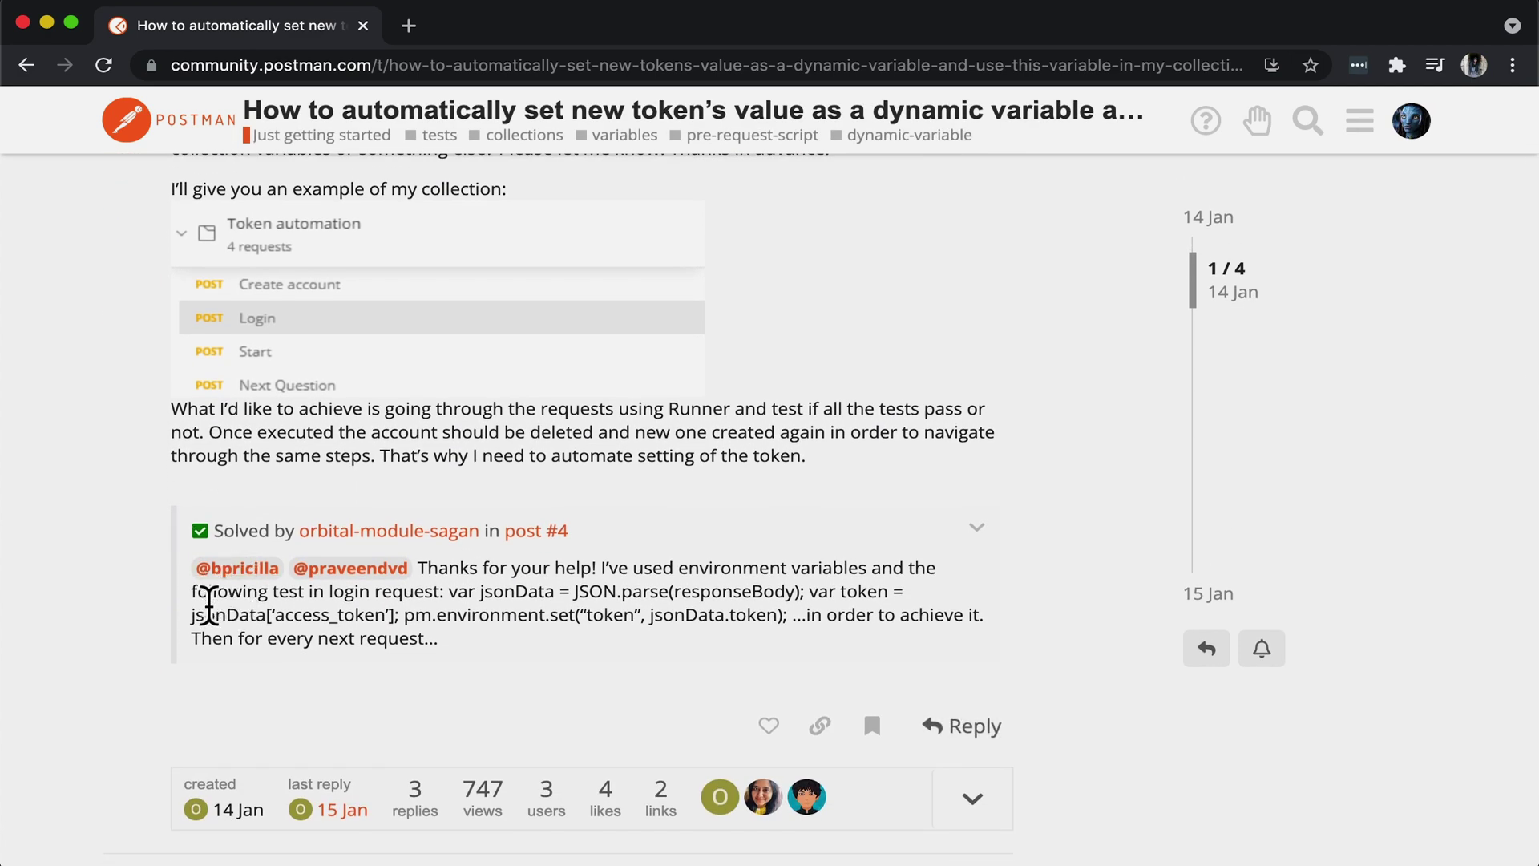
pyautogui.scroll(-5, 155, 608)
pyautogui.scroll(-5, 155, 608)
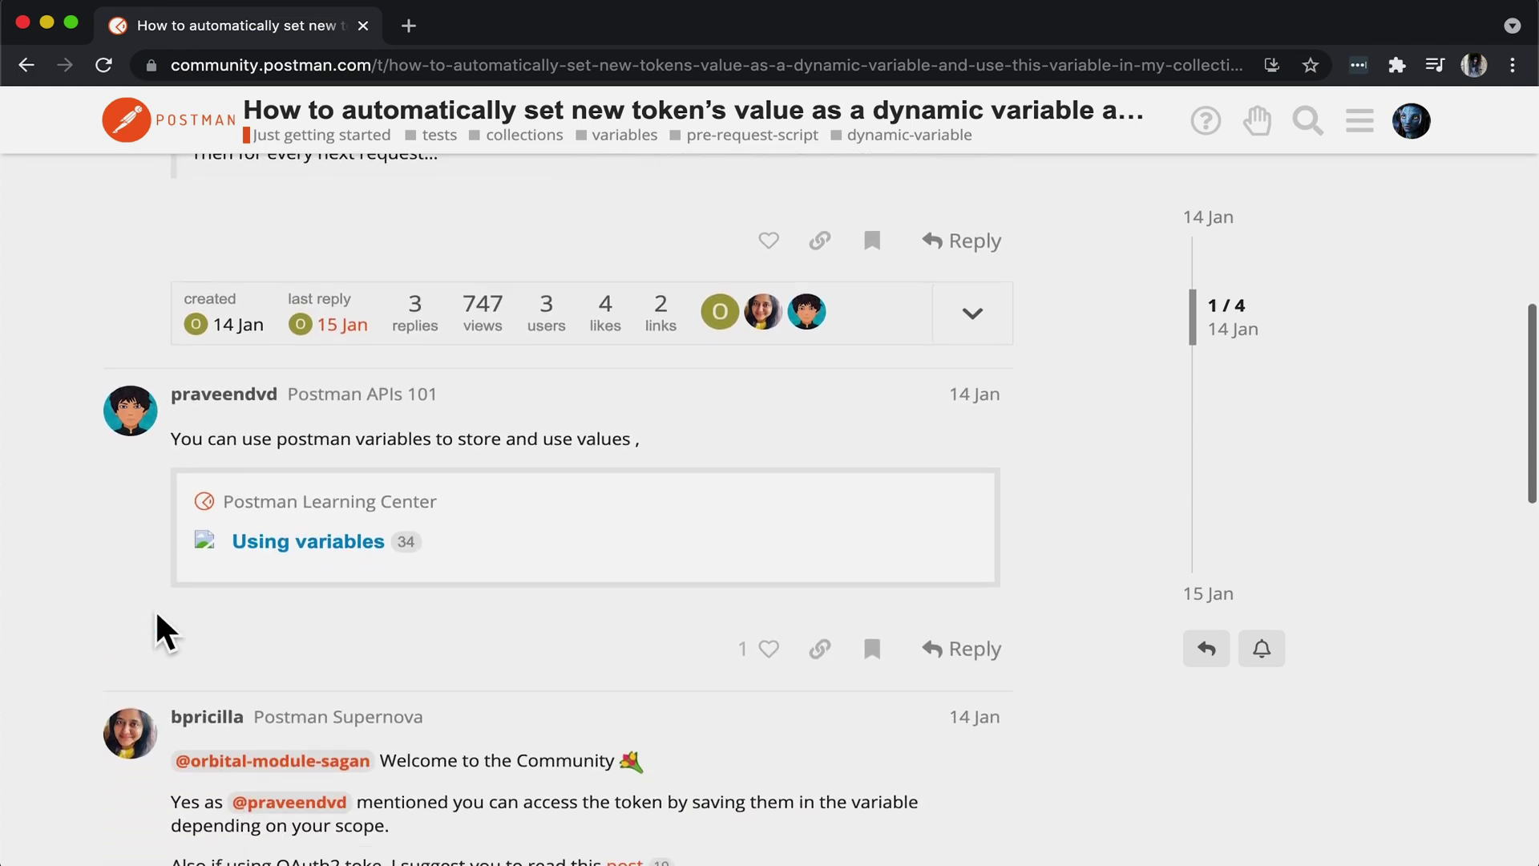
pyautogui.scroll(-5, 154, 610)
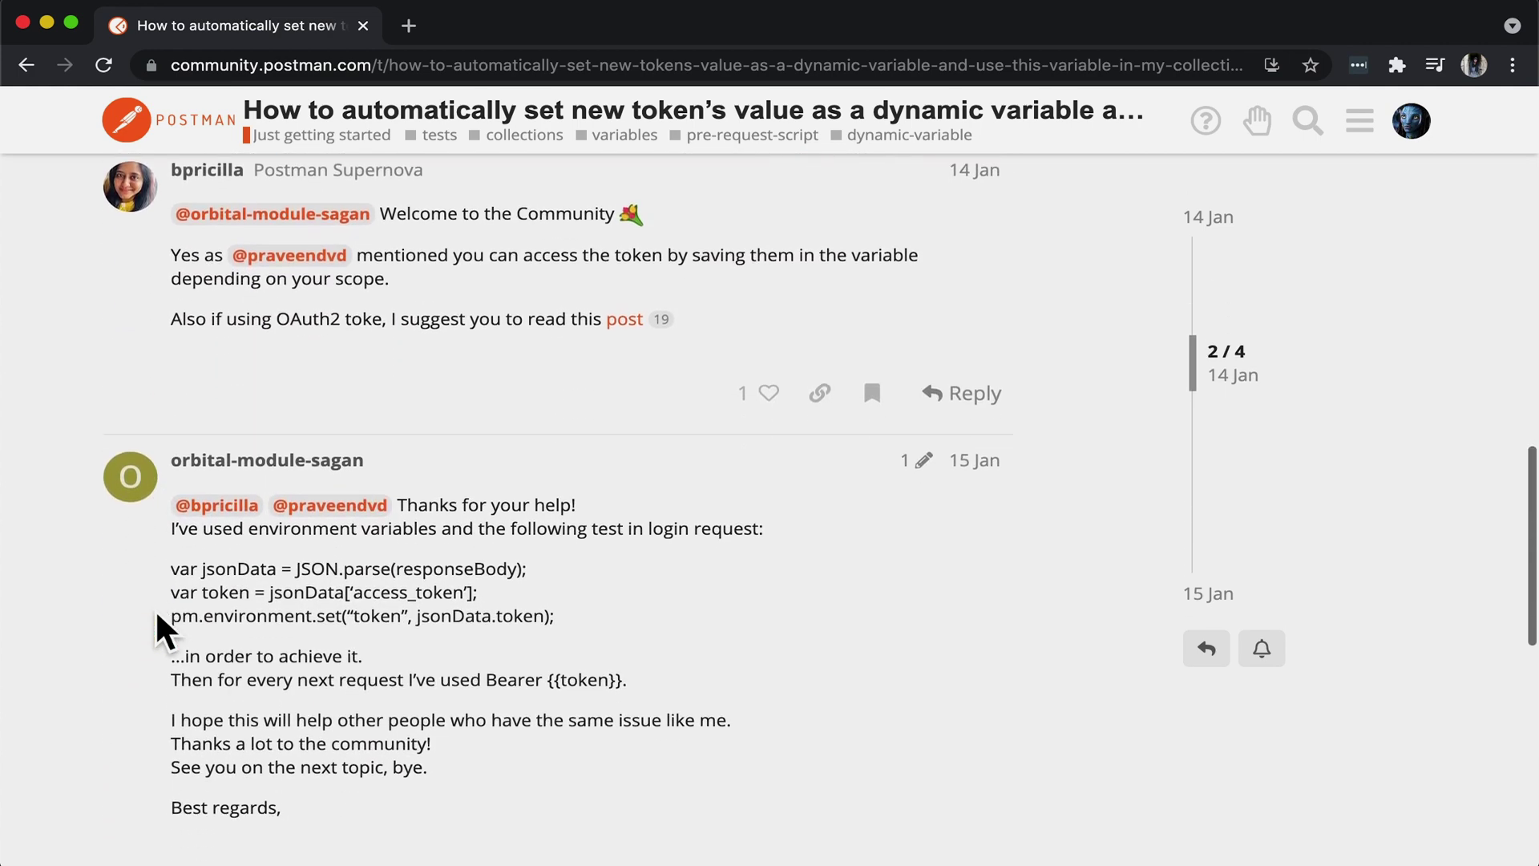
pyautogui.scroll(-1, 156, 609)
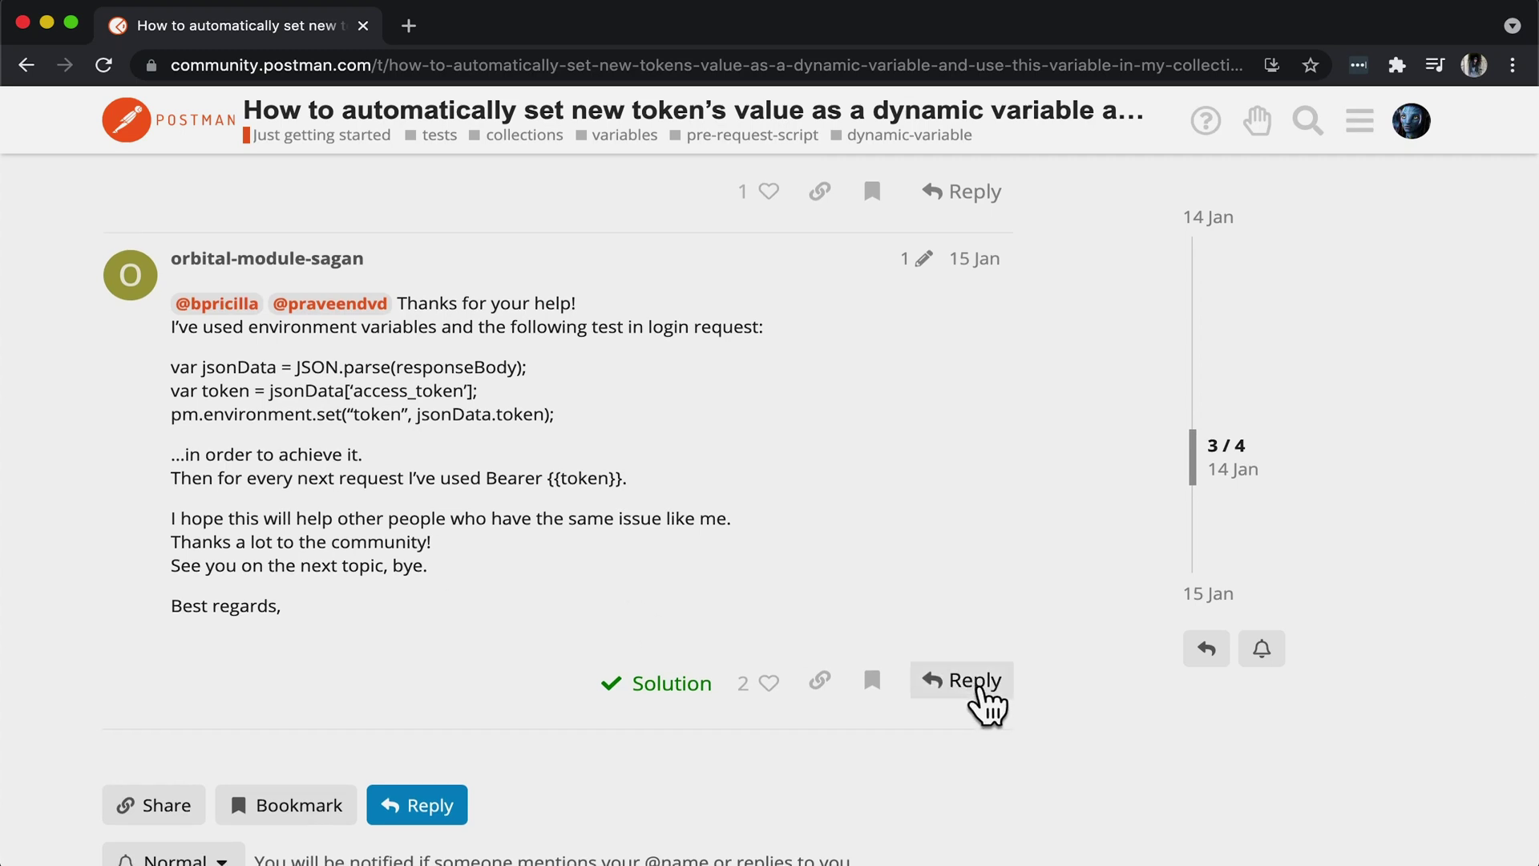
pyautogui.click(974, 680)
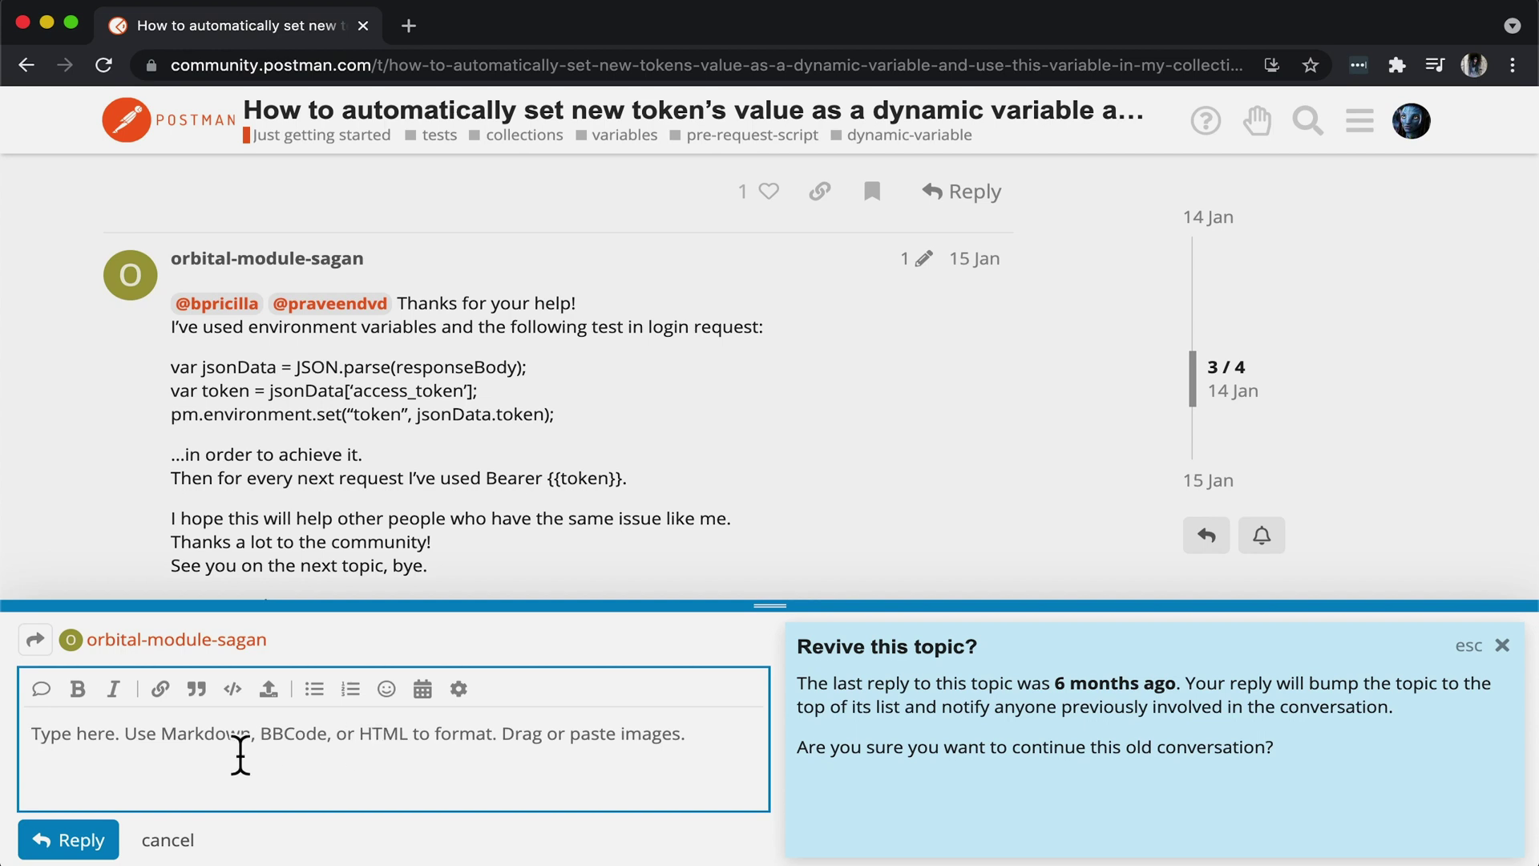
pyautogui.click(167, 840)
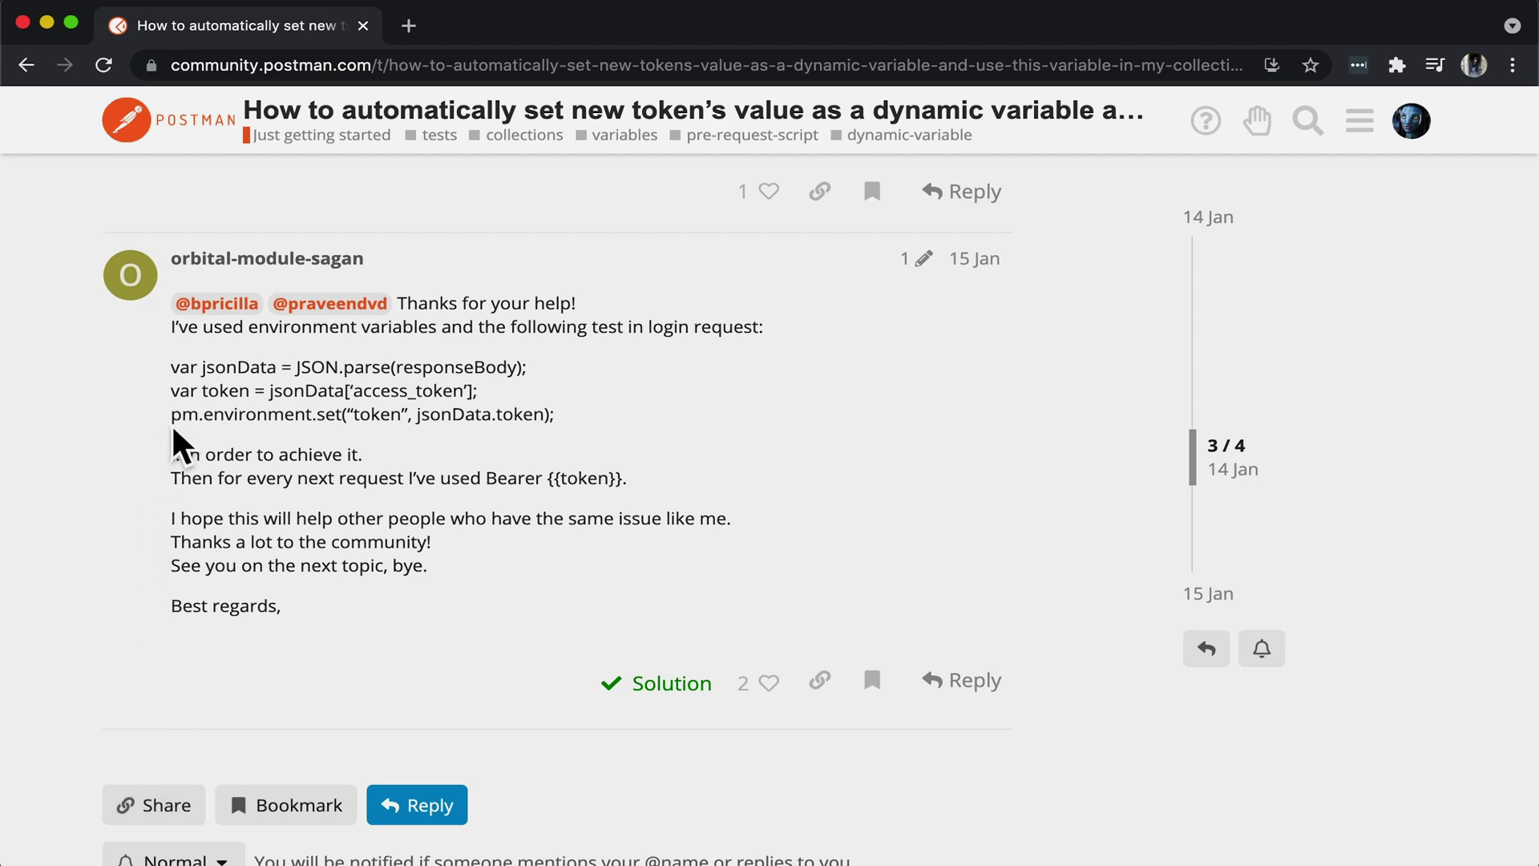
pyautogui.scroll(5, 199, 418)
pyautogui.scroll(5, 199, 417)
pyautogui.scroll(3, 198, 418)
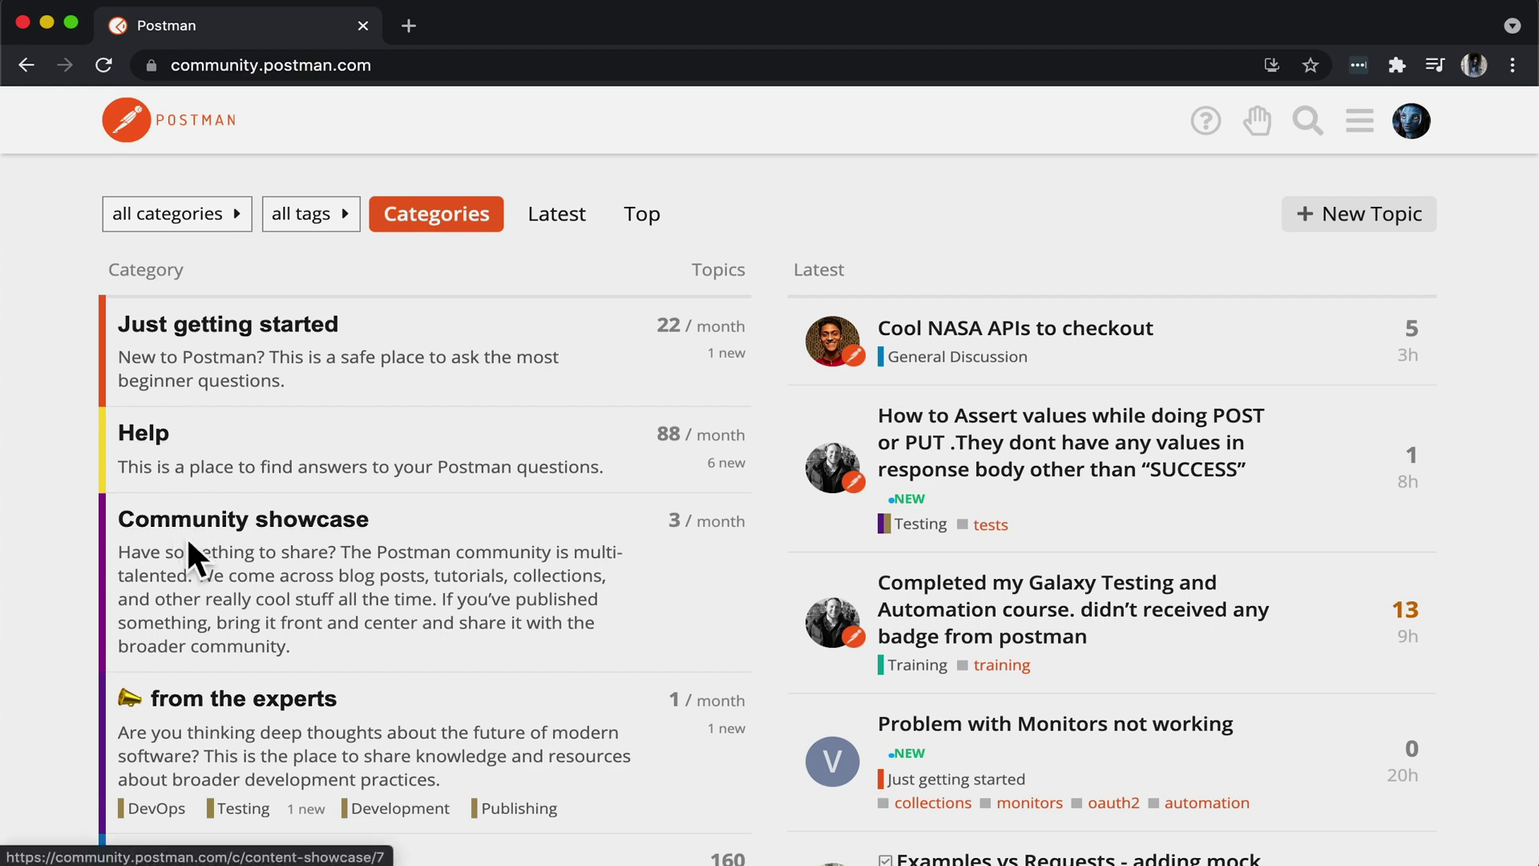
pyautogui.scroll(-2, 187, 534)
pyautogui.scroll(-2, 186, 535)
pyautogui.scroll(-2, 186, 535)
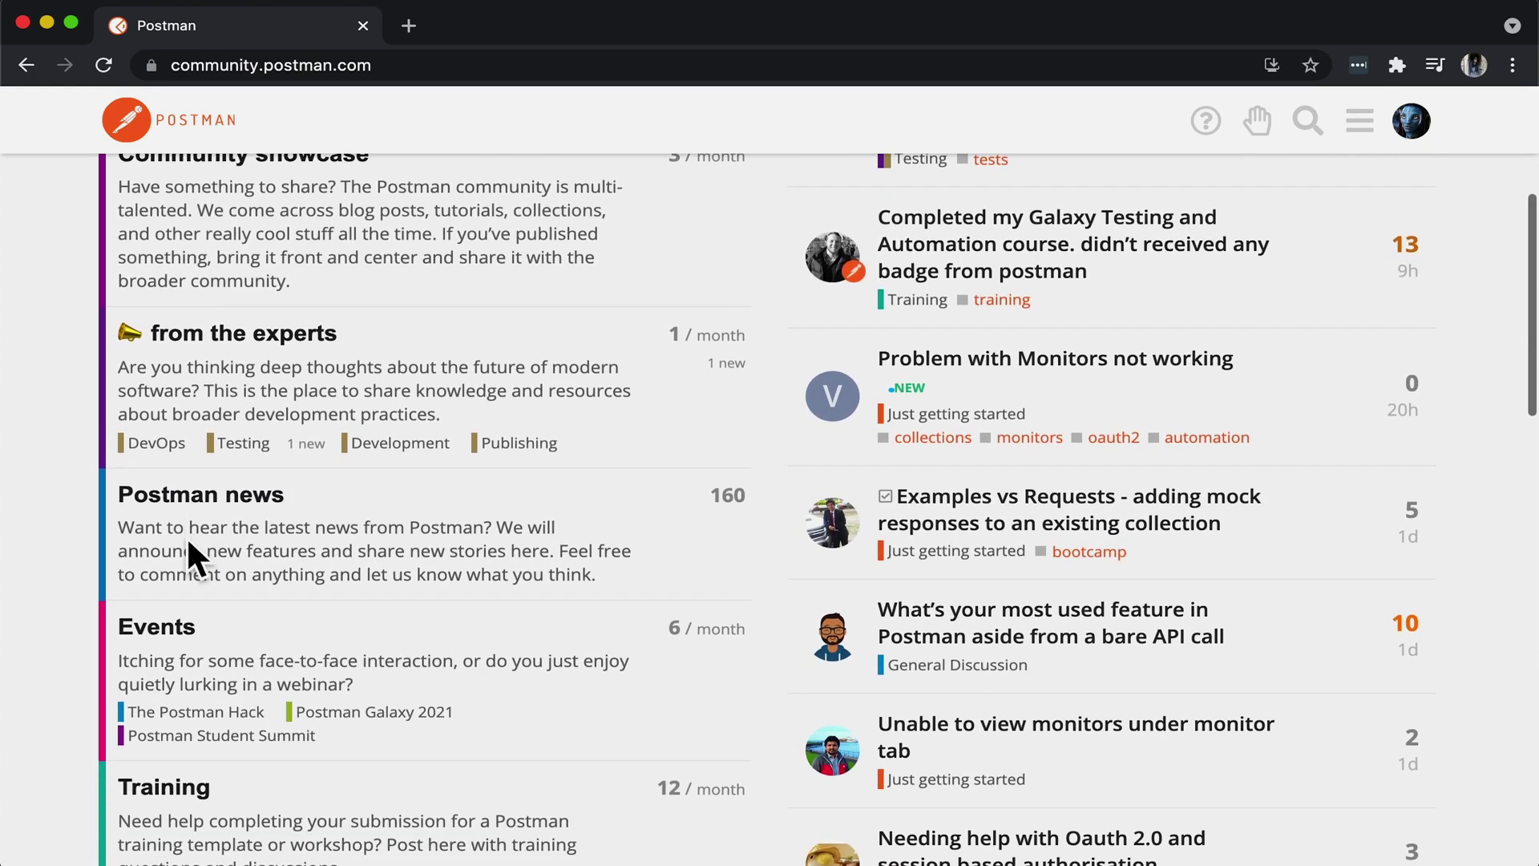
pyautogui.scroll(-2, 192, 655)
pyautogui.scroll(-2, 193, 662)
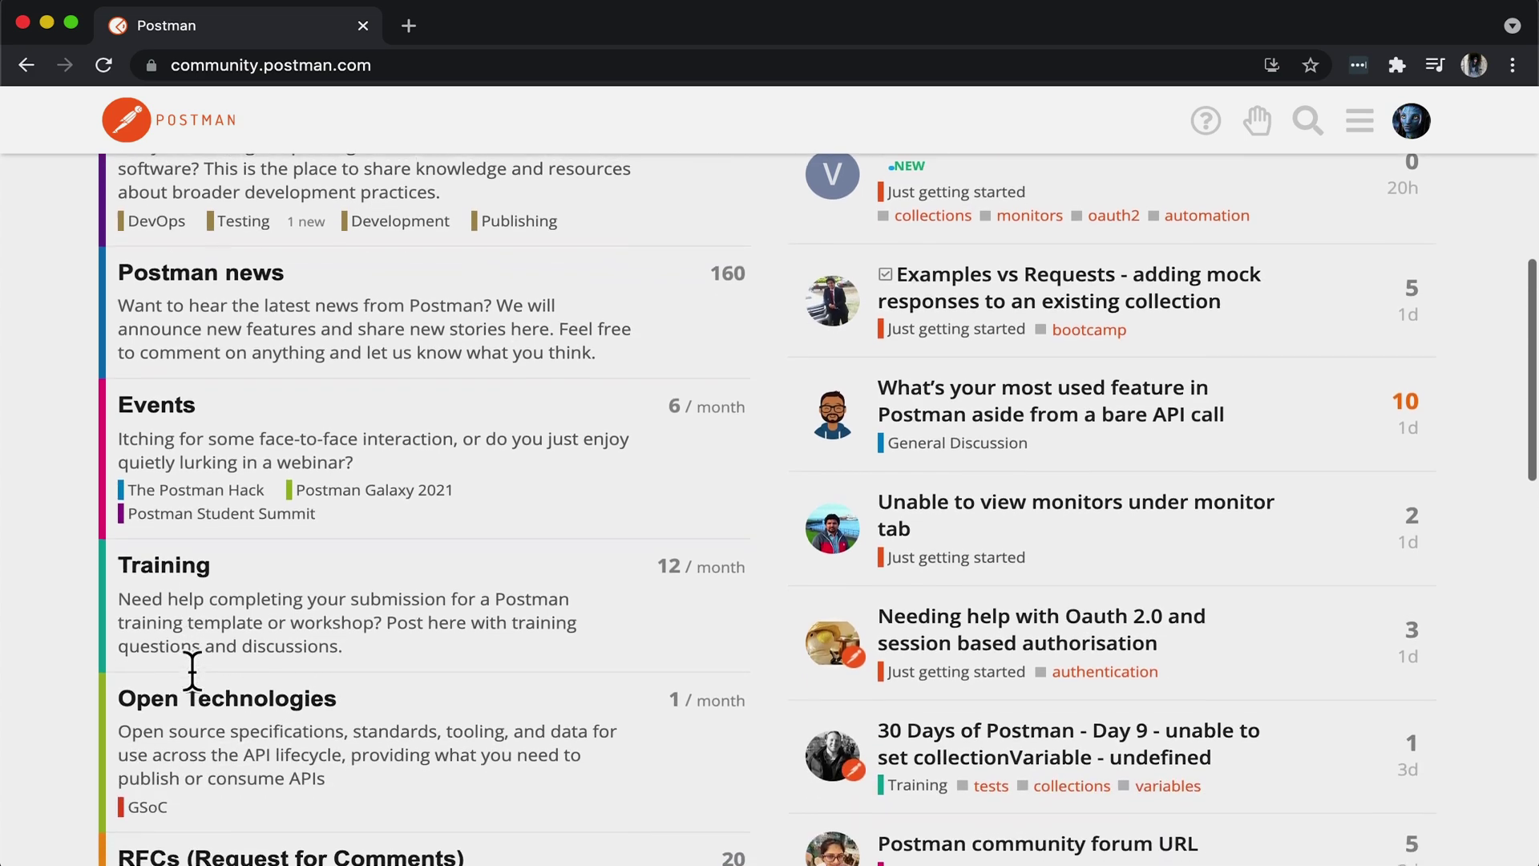
pyautogui.scroll(-1, 193, 671)
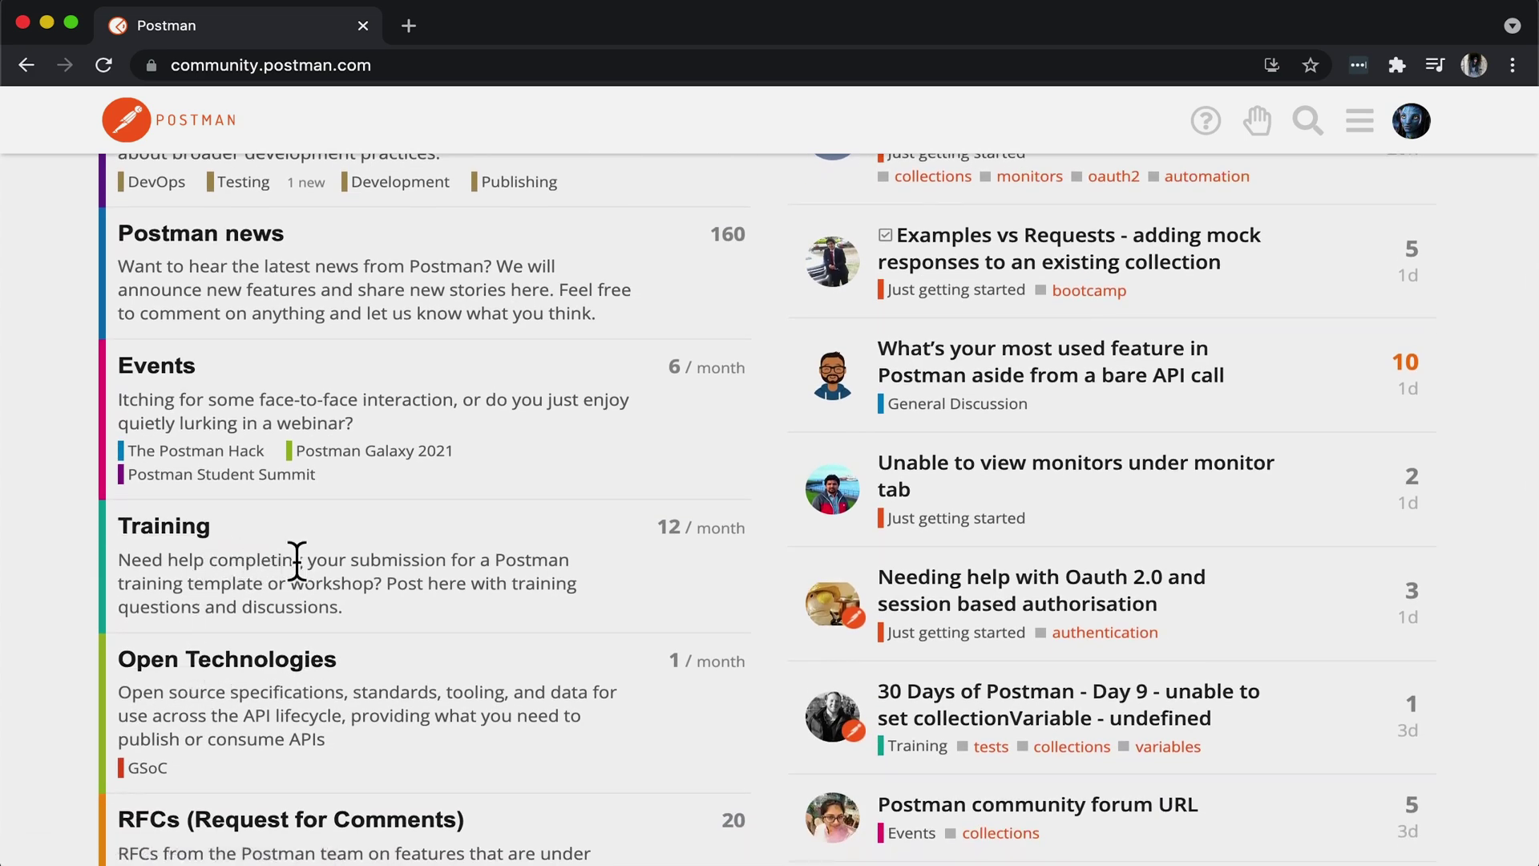